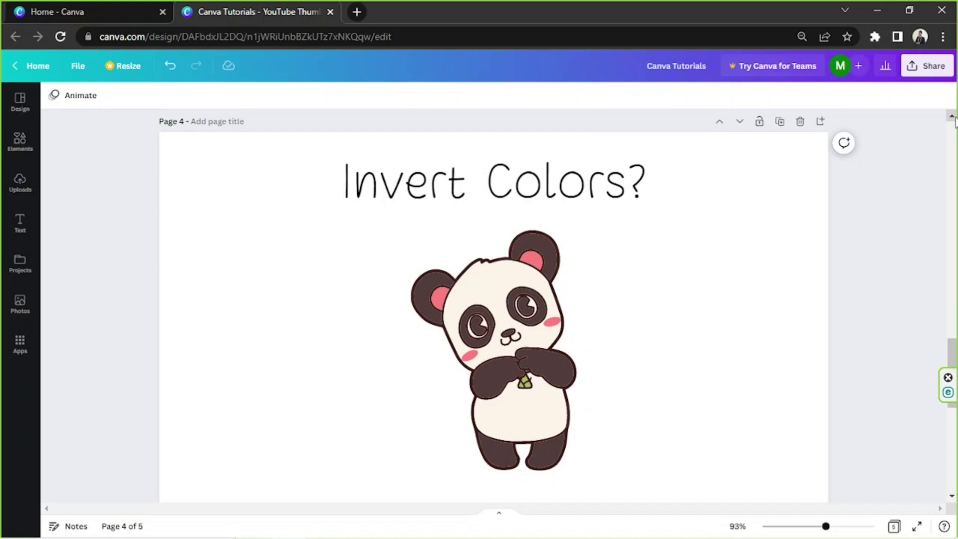
- Recolor the outline of the panda illustration on page 4 to the cream document color
click(490, 343)
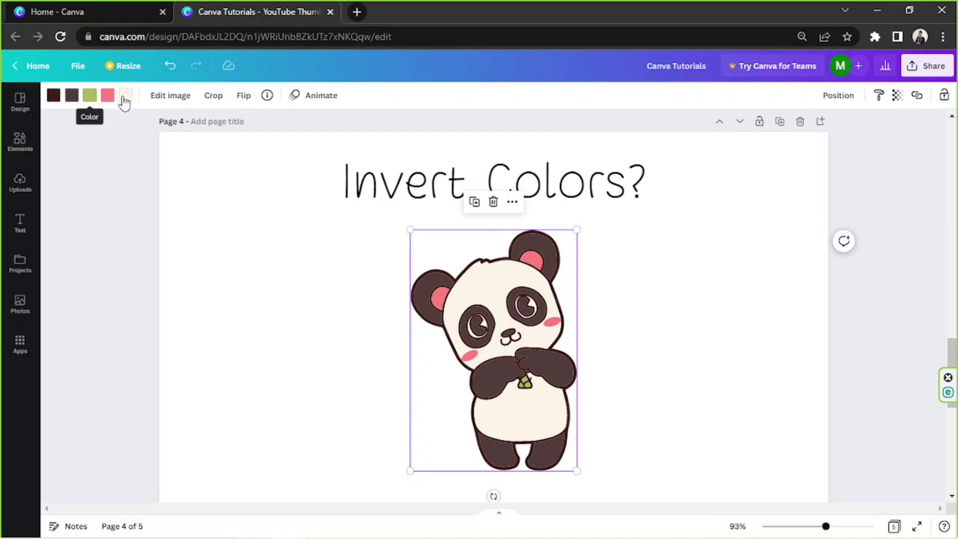
click(52, 98)
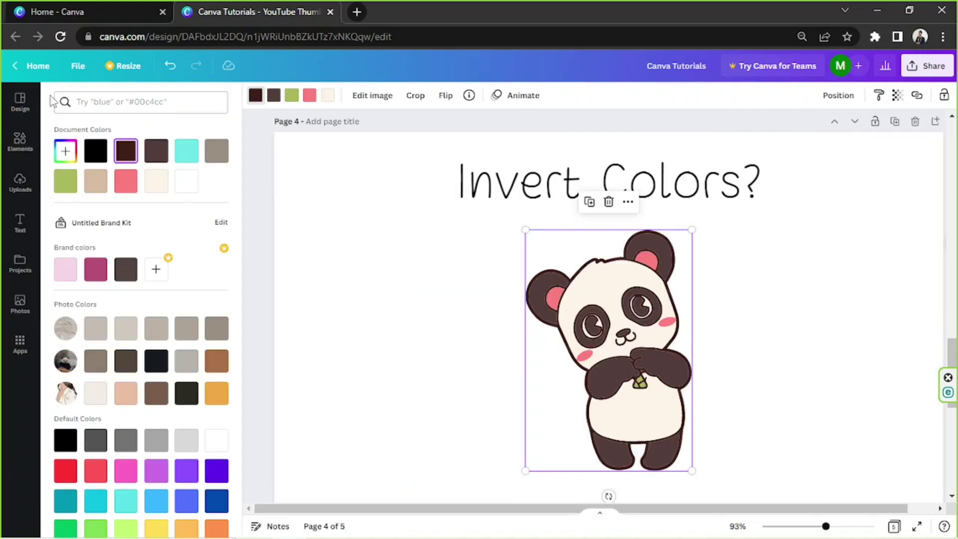
click(154, 158)
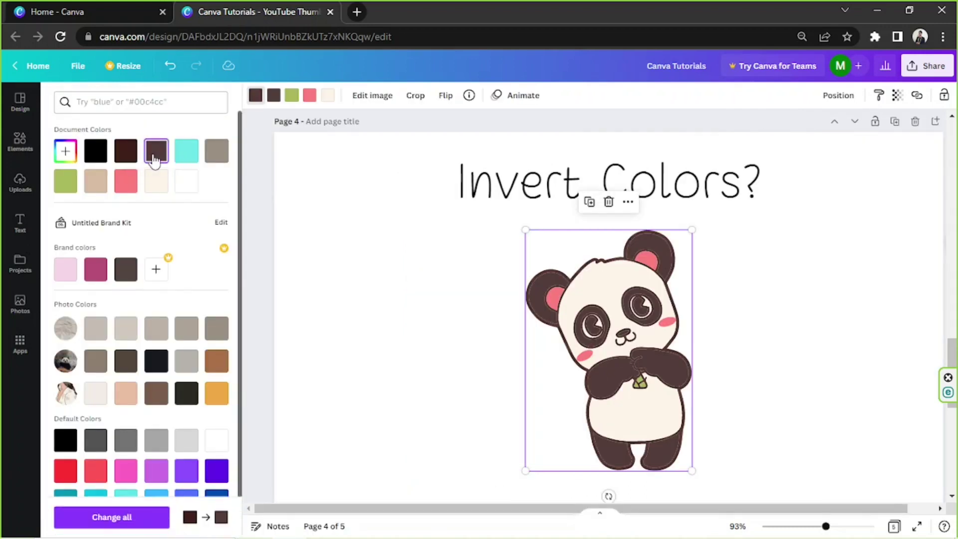
click(169, 187)
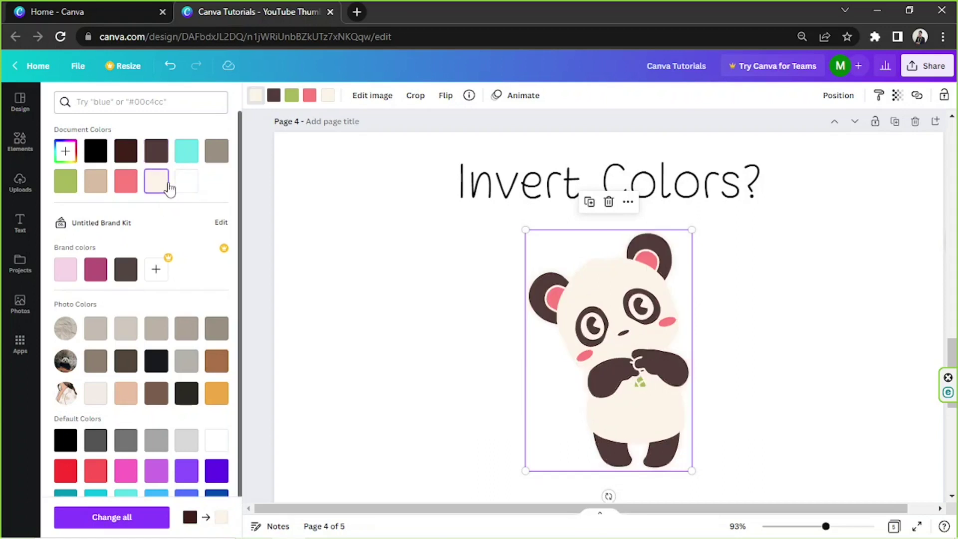
- Swap the panda illustration's fur colors: set the dark brown areas to cream and the original cream areas to dark brown
click(276, 96)
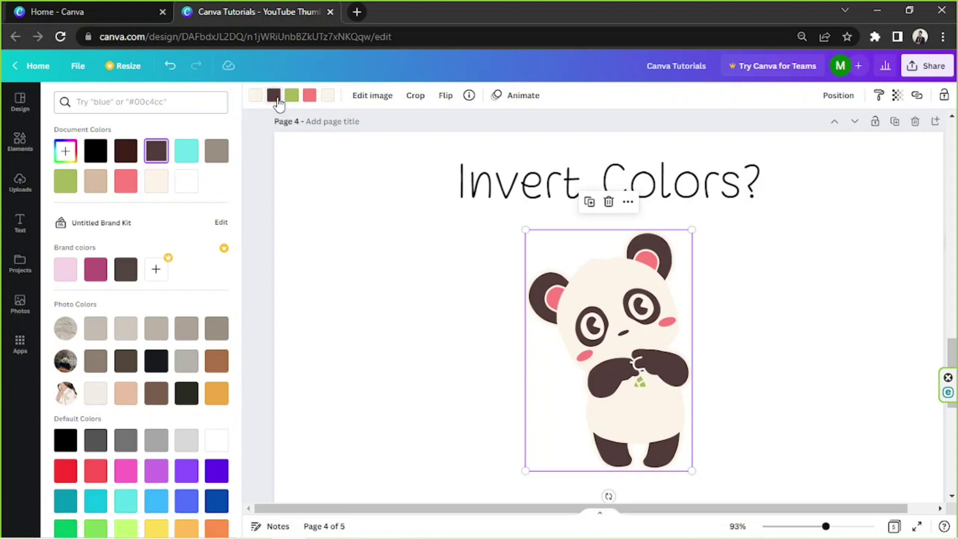
click(158, 181)
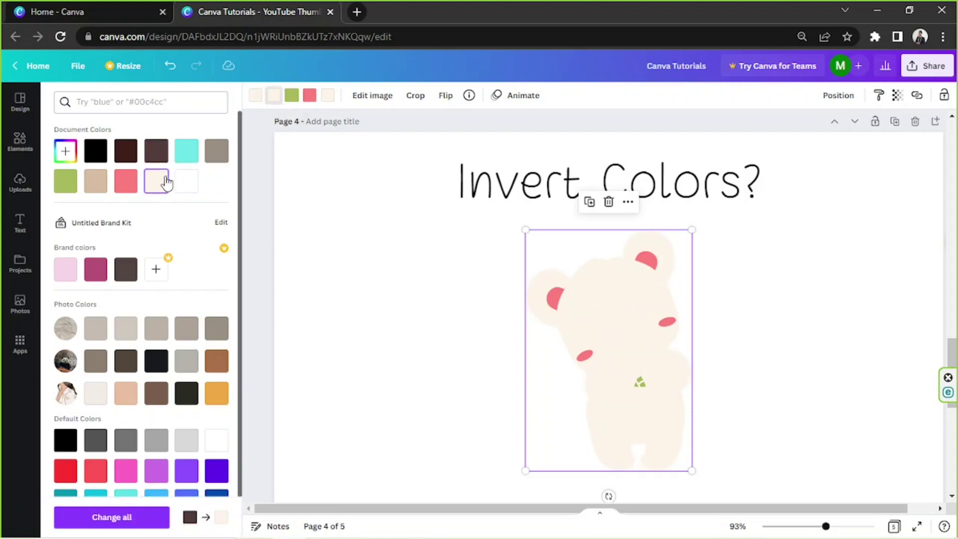
click(327, 96)
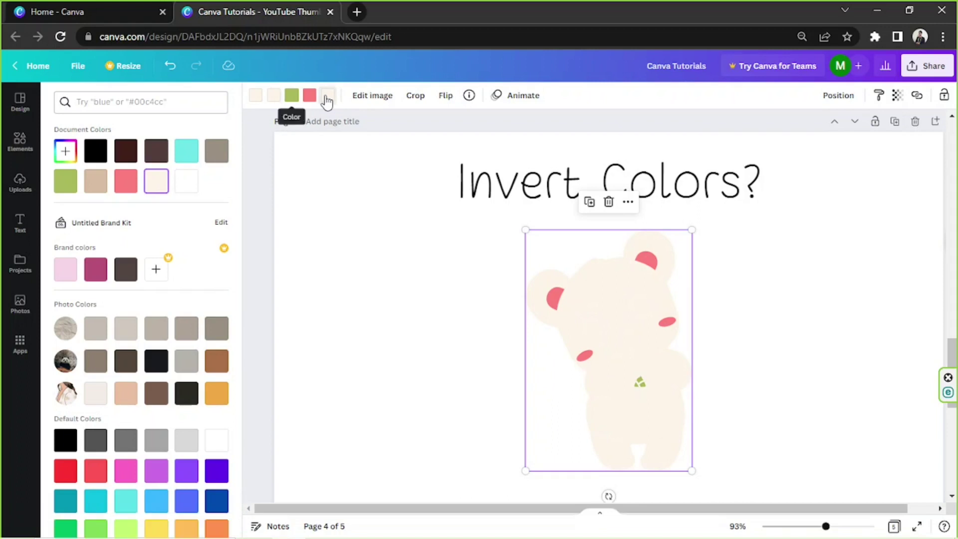
click(156, 152)
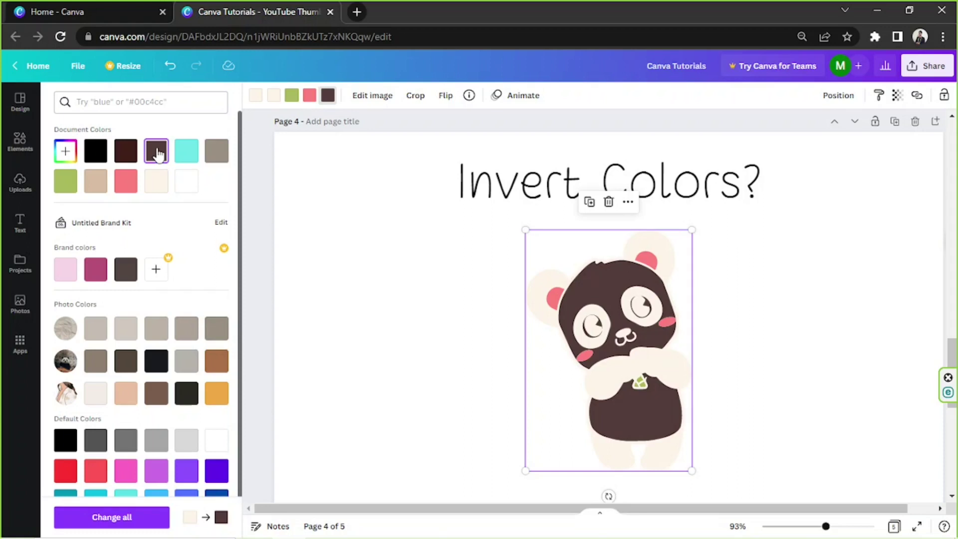
- Recolor the panda illustration's pink ears and cheeks to green and its green bamboo detail to yellow
click(309, 102)
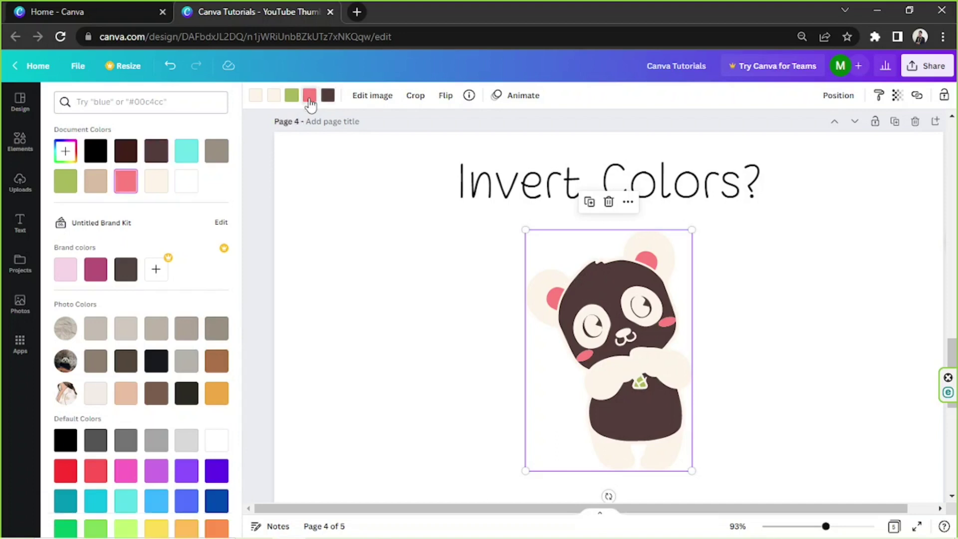
click(64, 182)
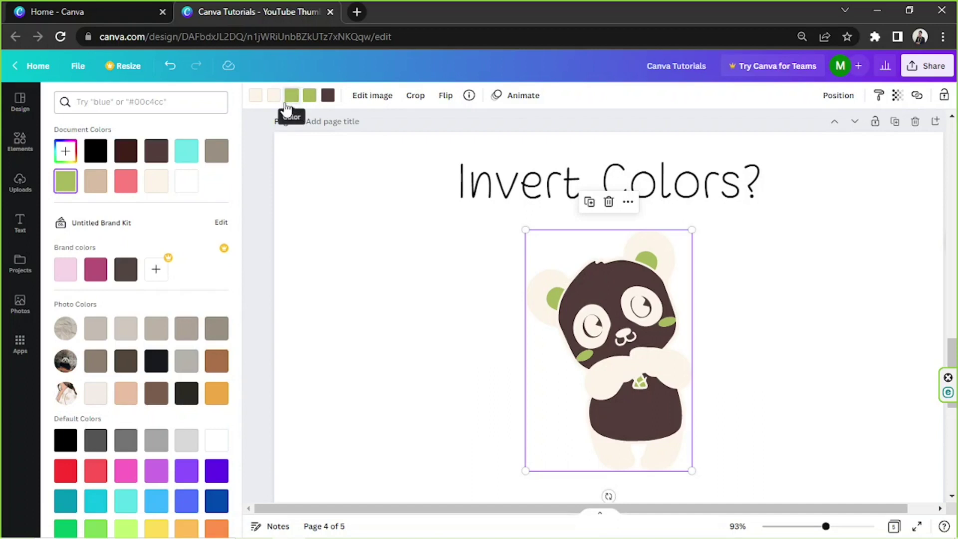
click(156, 526)
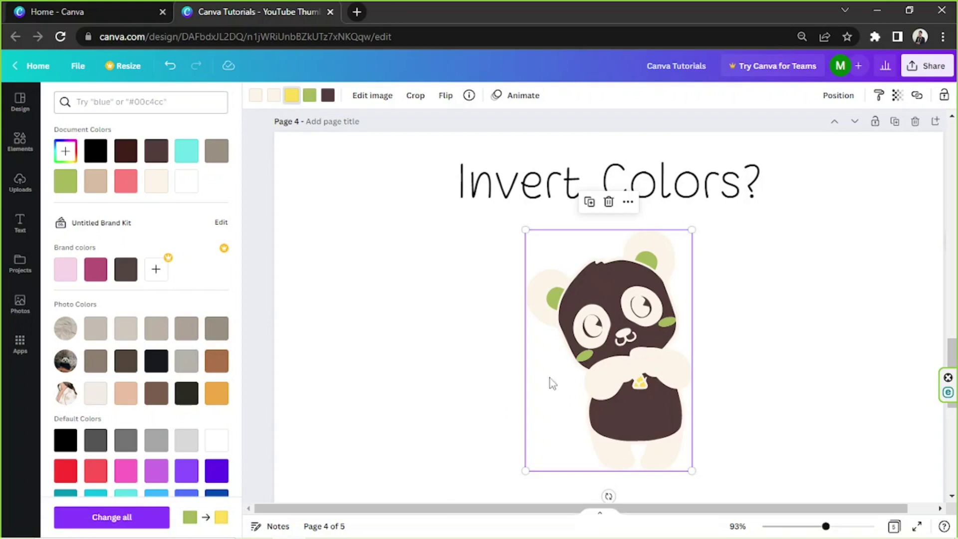
key(Escape)
click(771, 336)
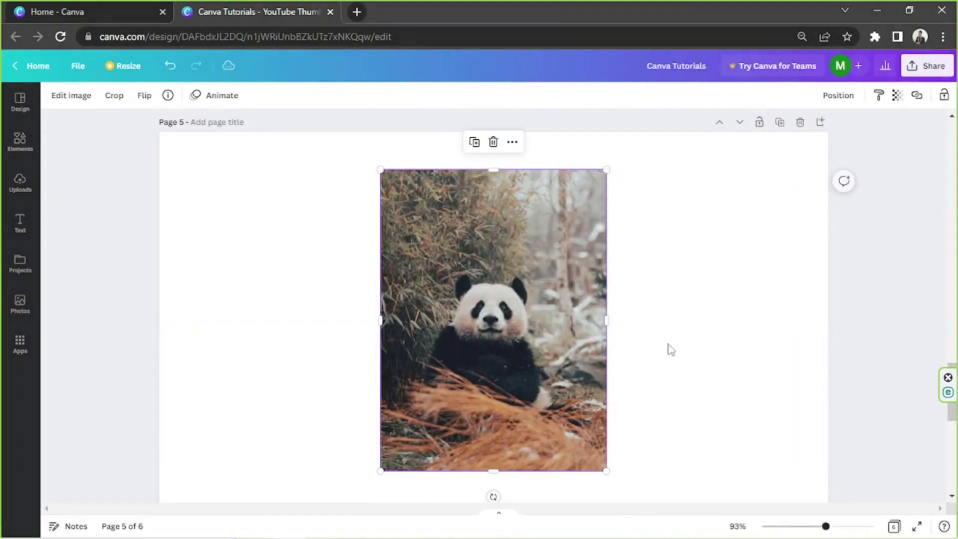
- Enlarge the panda photo on page 5 to the full page height and center it on the page
click(695, 347)
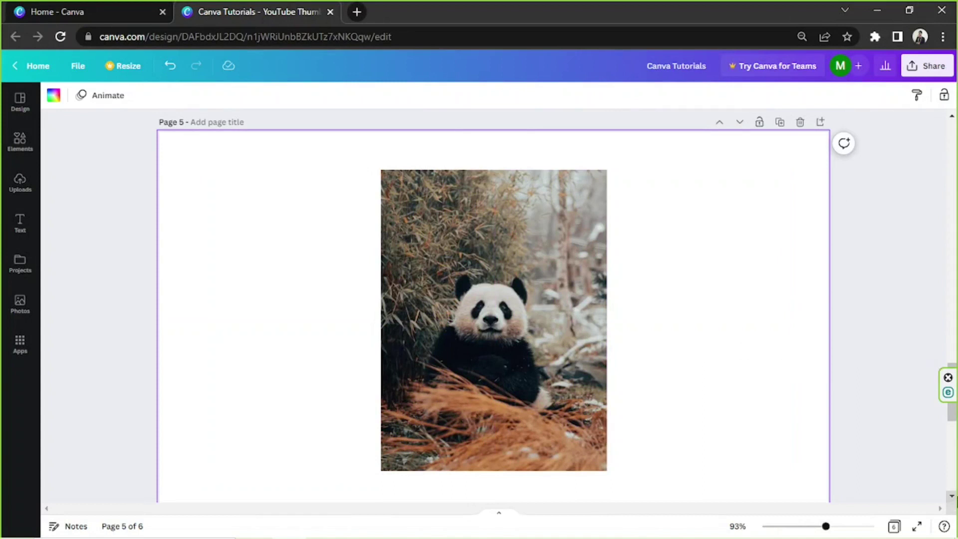
click(951, 495)
click(951, 116)
click(952, 495)
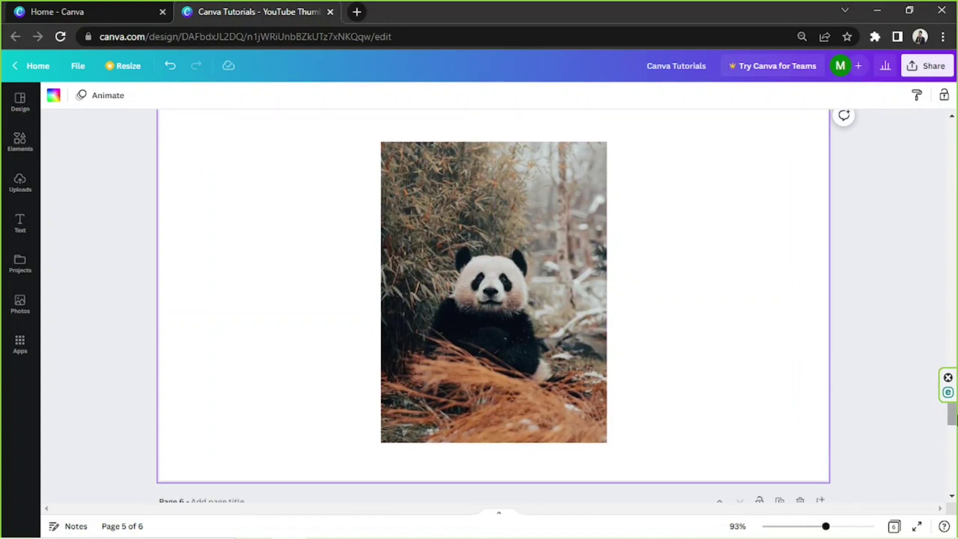
click(572, 357)
drag(571, 357, 569, 320)
mouse_move(495, 423)
mouse_down()
mouse_move(498, 489)
mouse_move(509, 403)
mouse_move(509, 423)
mouse_up()
drag(607, 425, 645, 511)
drag(580, 410, 556, 410)
click(708, 412)
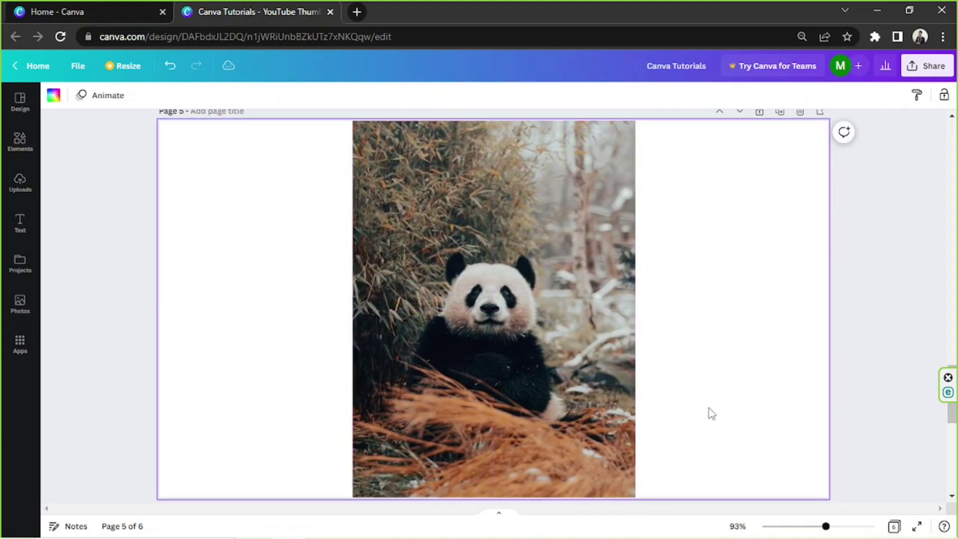
- Download only the current page (Page 5) as a PNG file
click(632, 397)
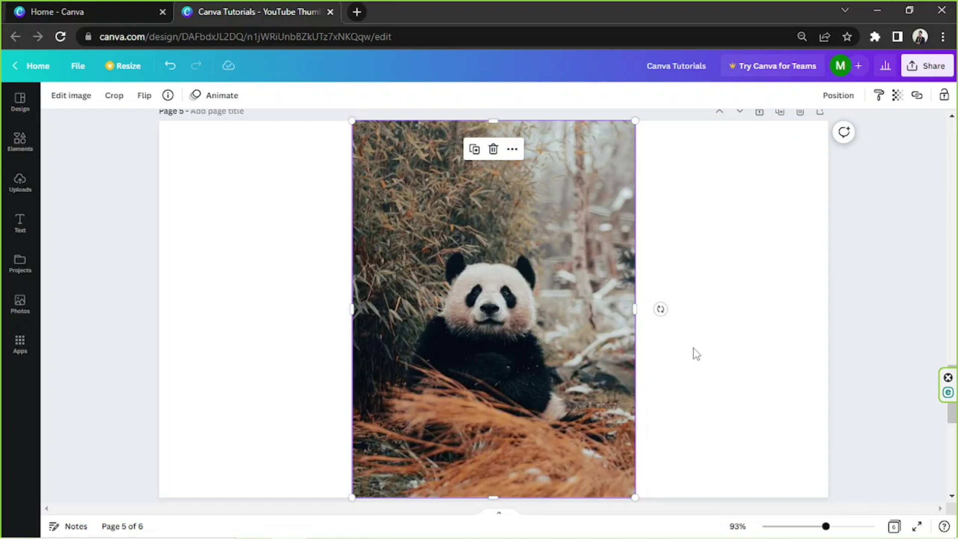
click(920, 70)
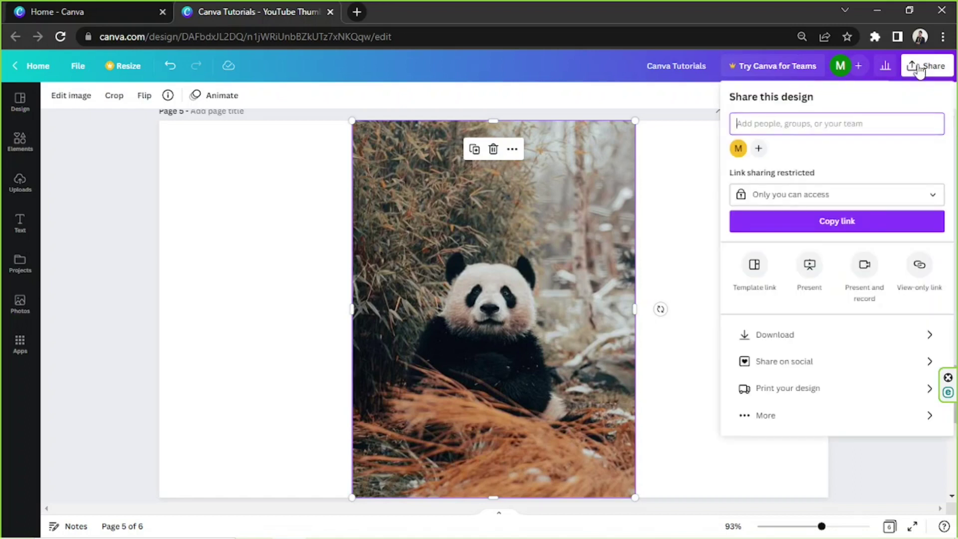
click(825, 337)
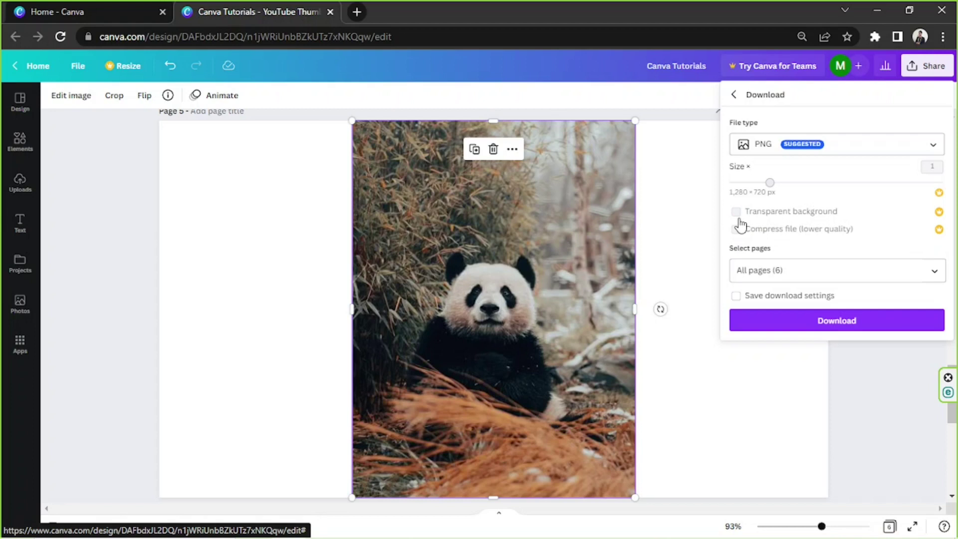
click(850, 276)
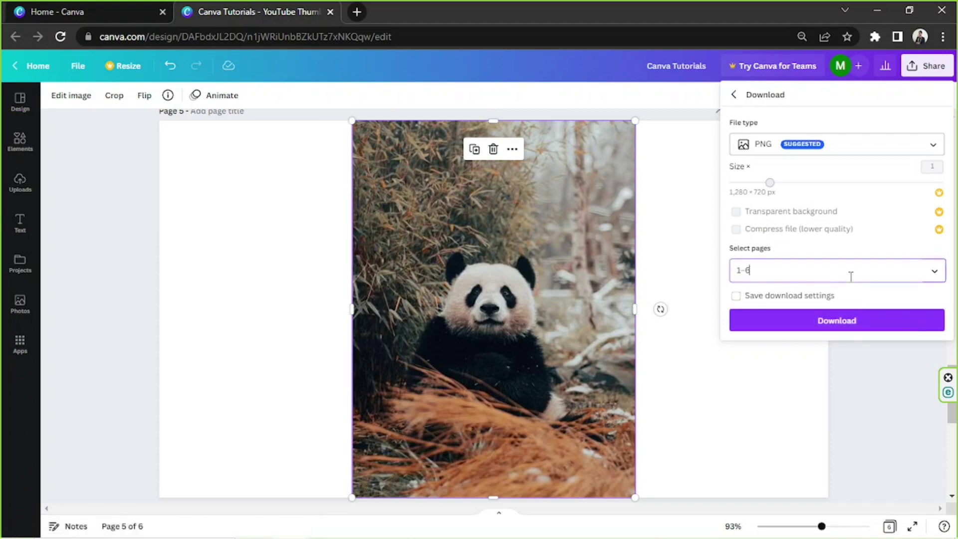
click(840, 302)
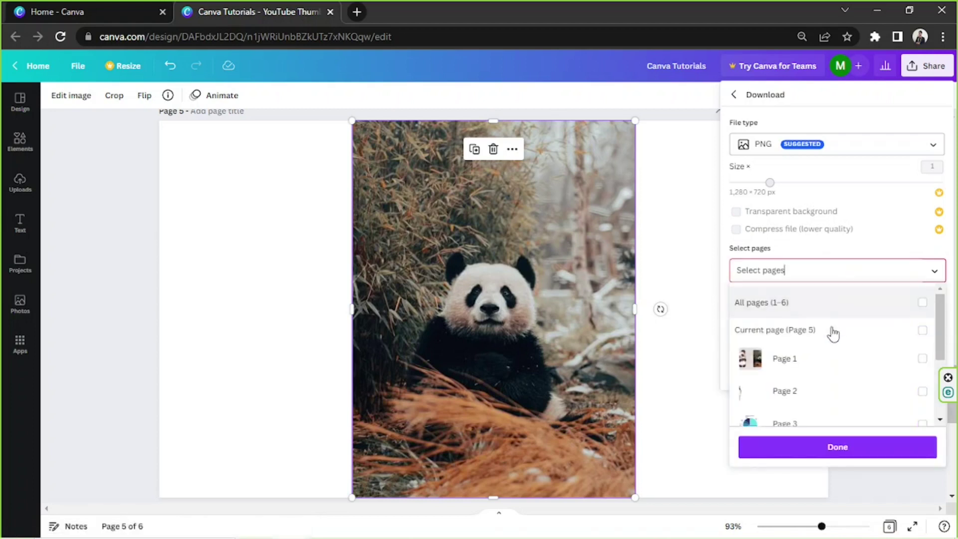
click(834, 330)
click(818, 445)
click(834, 328)
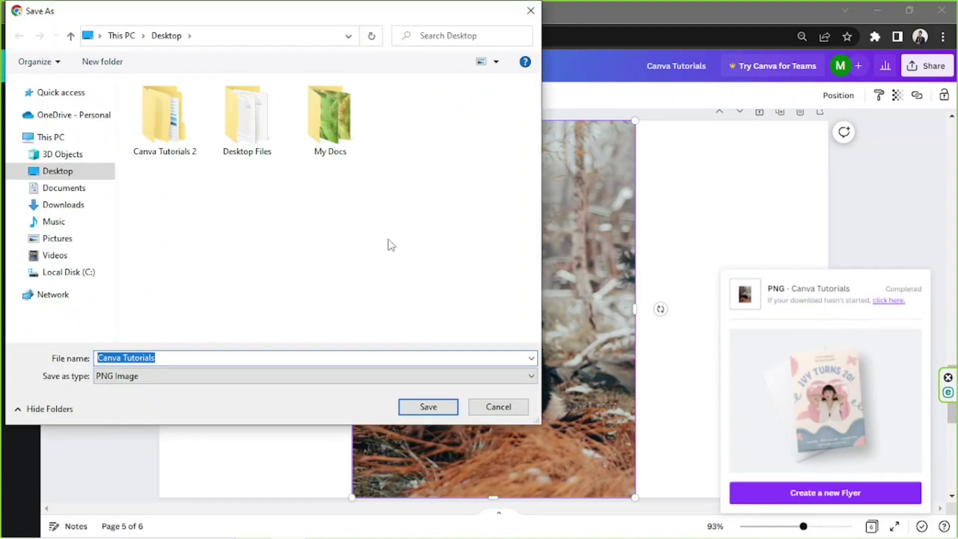
- Save the downloaded PNG to the Desktop under the file name Panda
click(113, 177)
triple_click(147, 358)
text(Panda)
key(Return)
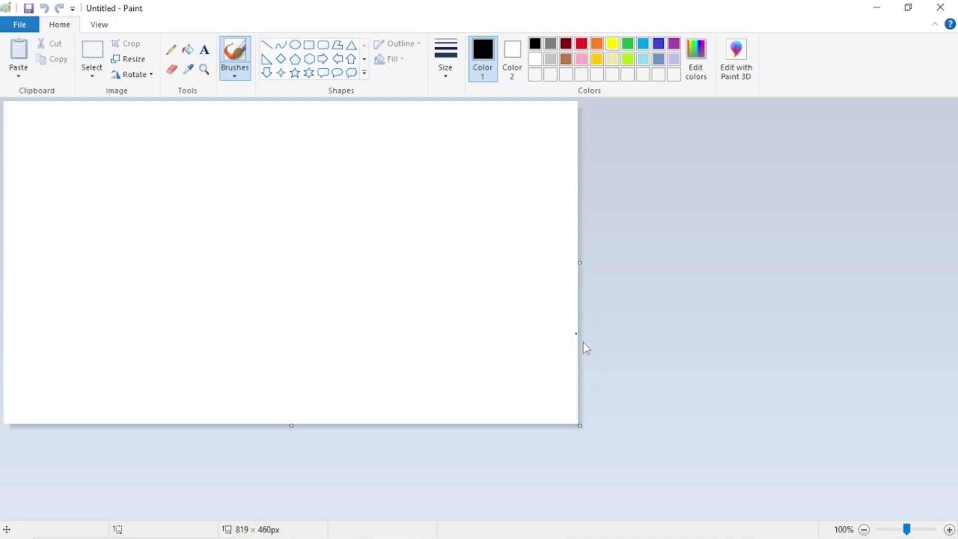
- Switch to Paint and open the Panda image from the Desktop
key(ctrl+o)
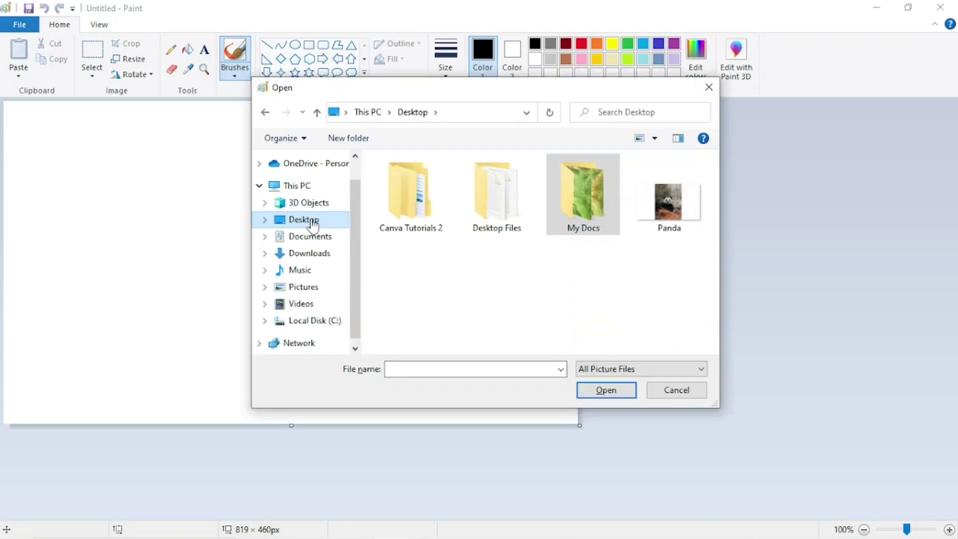
click(677, 185)
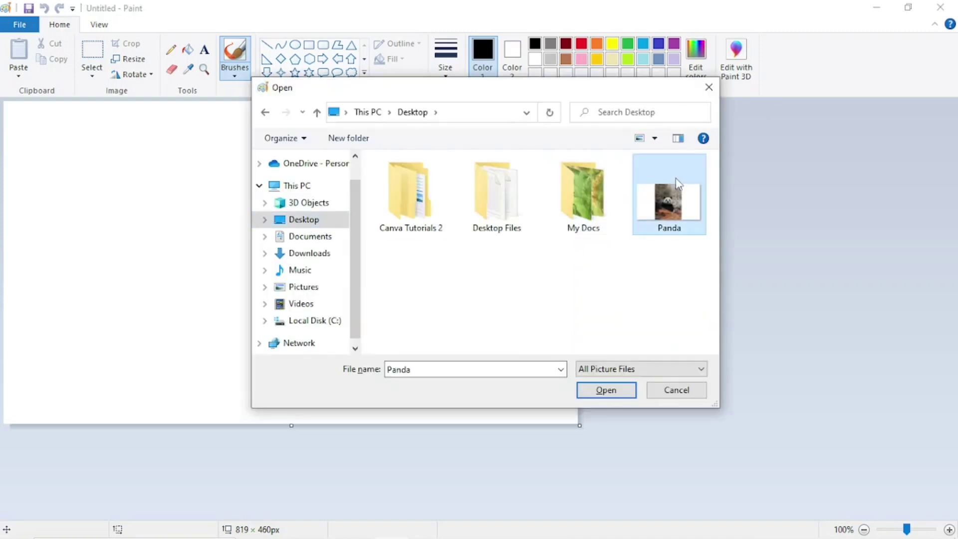
click(614, 394)
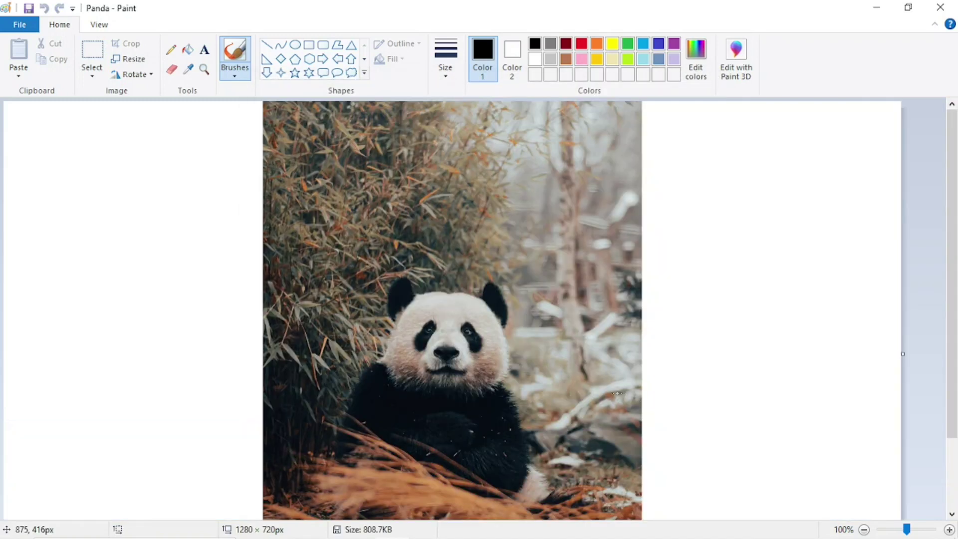
- Invert the colors of the whole Panda image
key(ctrl+a)
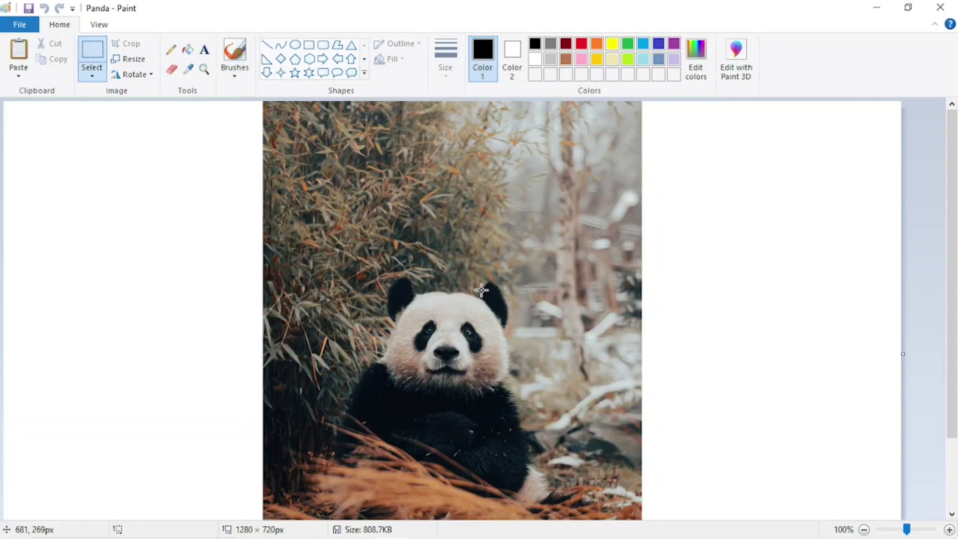
click(89, 56)
right_click(546, 286)
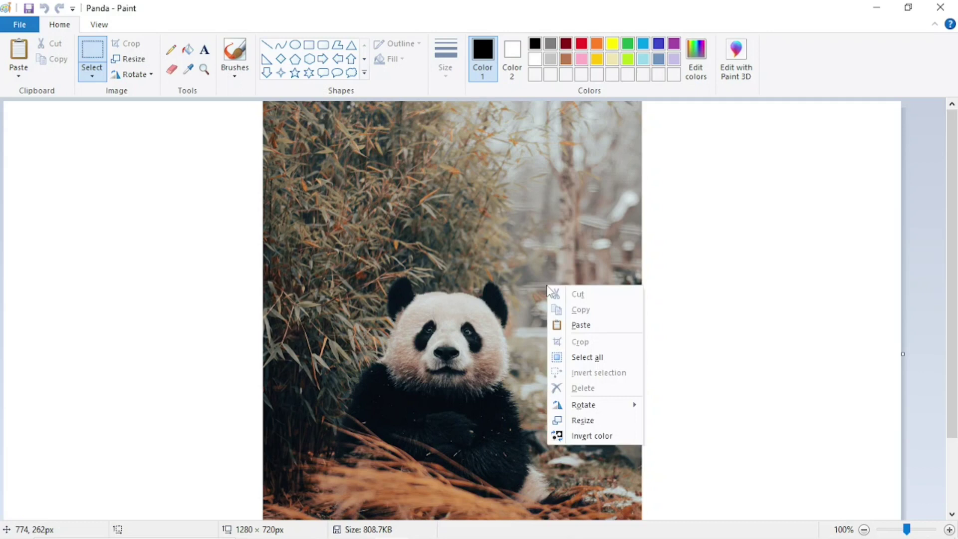
click(569, 437)
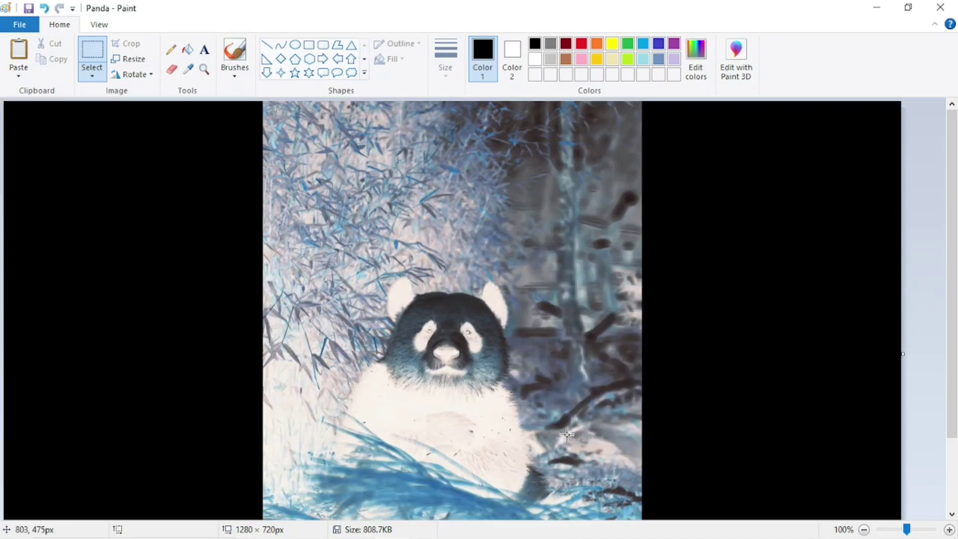
scroll(564, 409, down, 3)
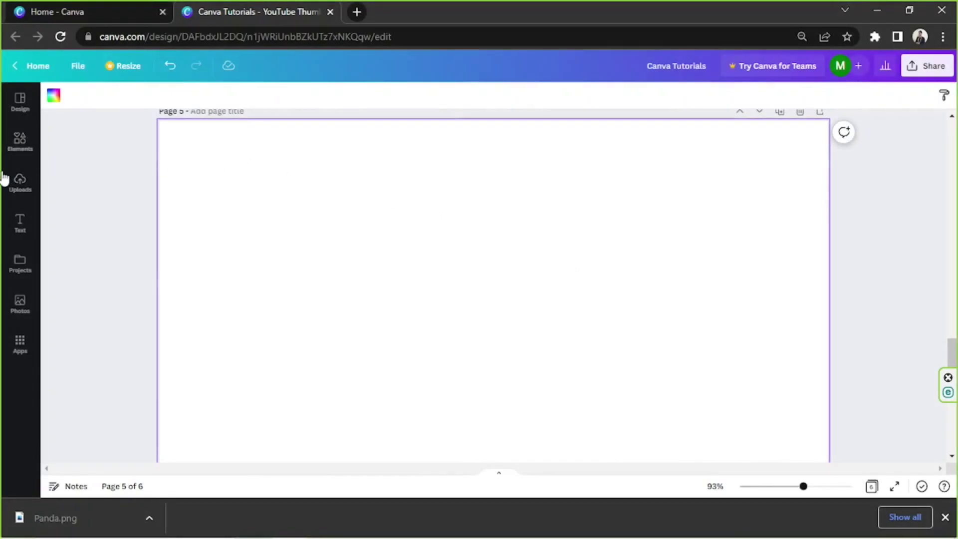
- Switch back to Canva and upload the Panda image from the Desktop
click(19, 185)
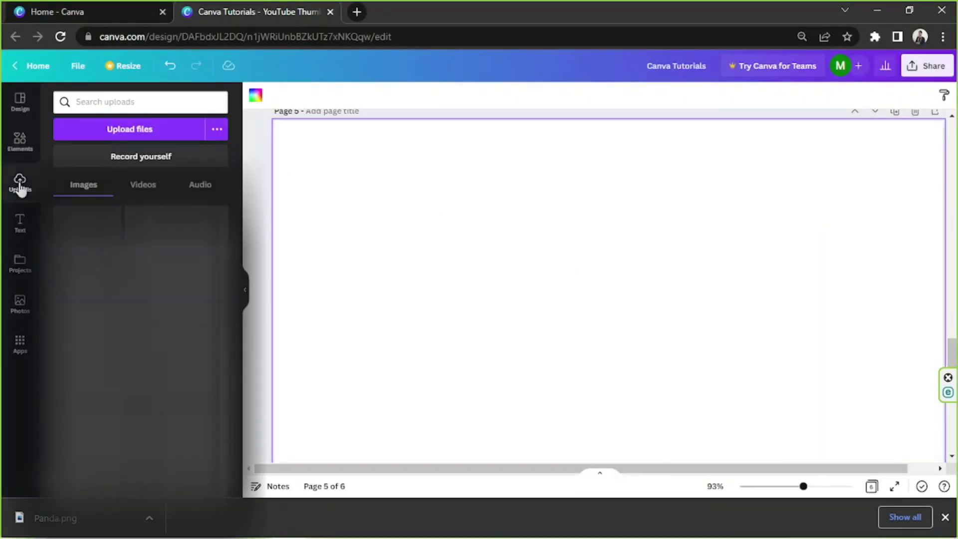
click(130, 130)
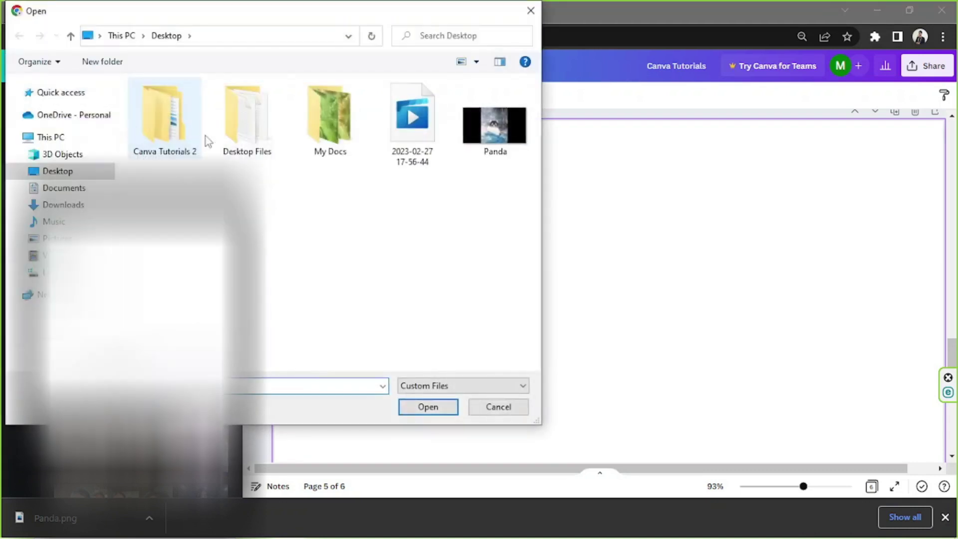
click(493, 124)
click(430, 407)
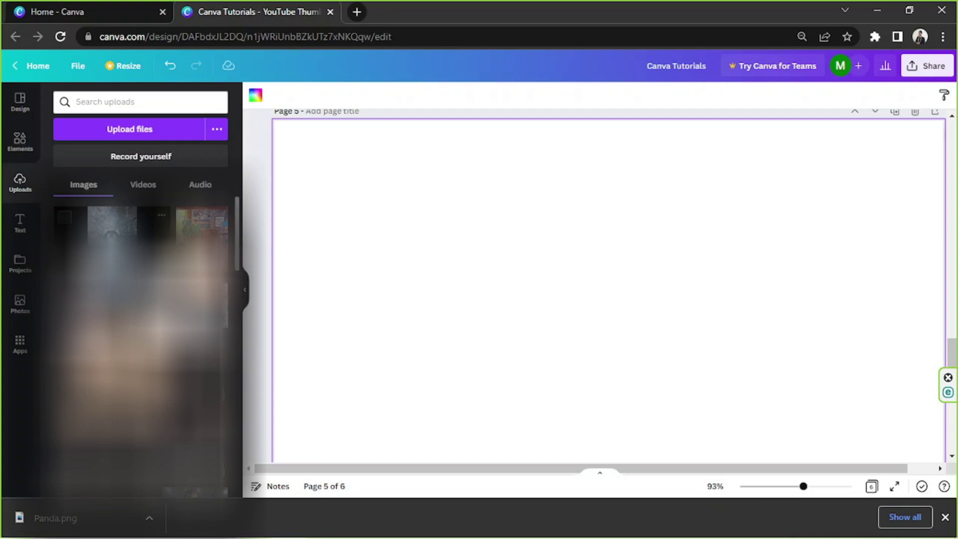
- Add the uploaded inverted panda image to page 5 and crop off its black side margins
click(112, 232)
drag(376, 299, 509, 327)
drag(837, 308, 699, 308)
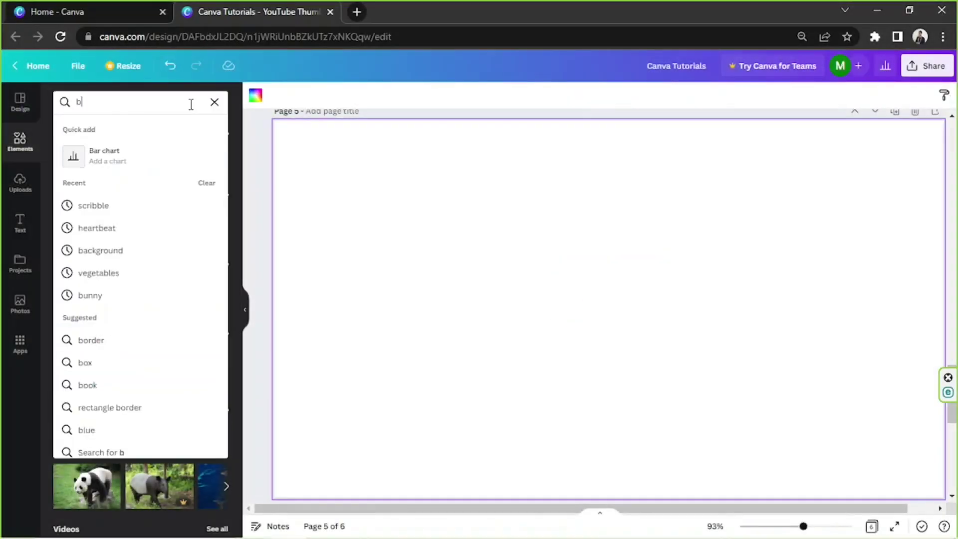
- Add a triangle shape to page 5 and set the page background to dark navy blue
text(a)
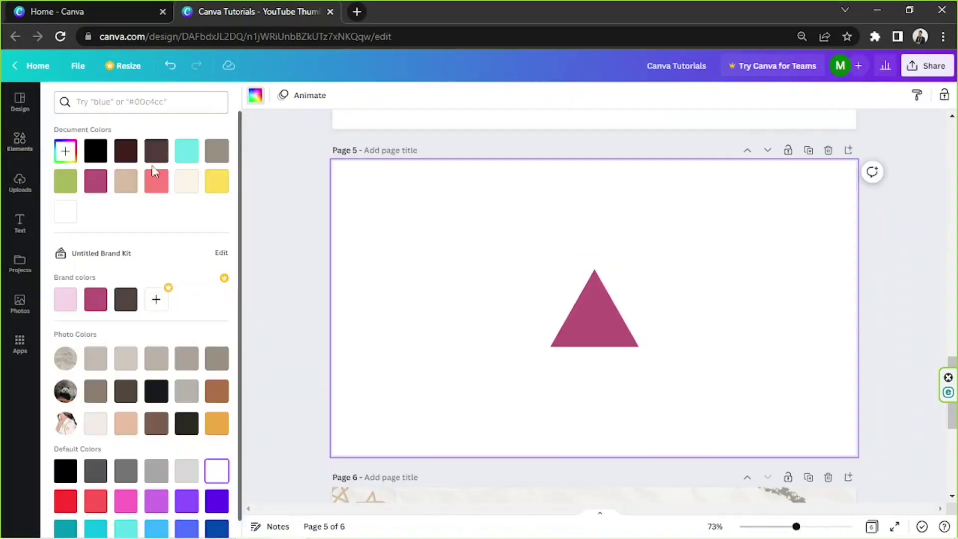
drag(149, 250, 171, 249)
click(255, 96)
click(255, 95)
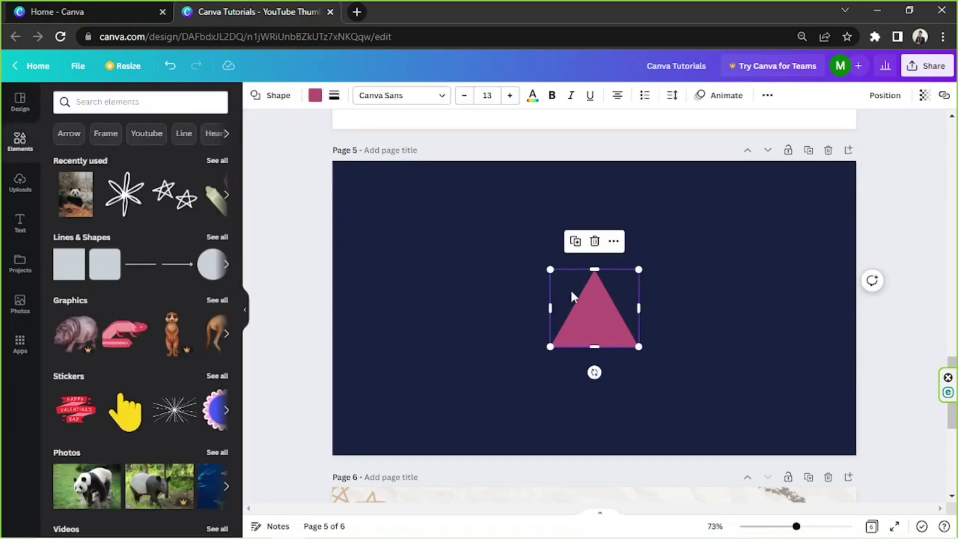